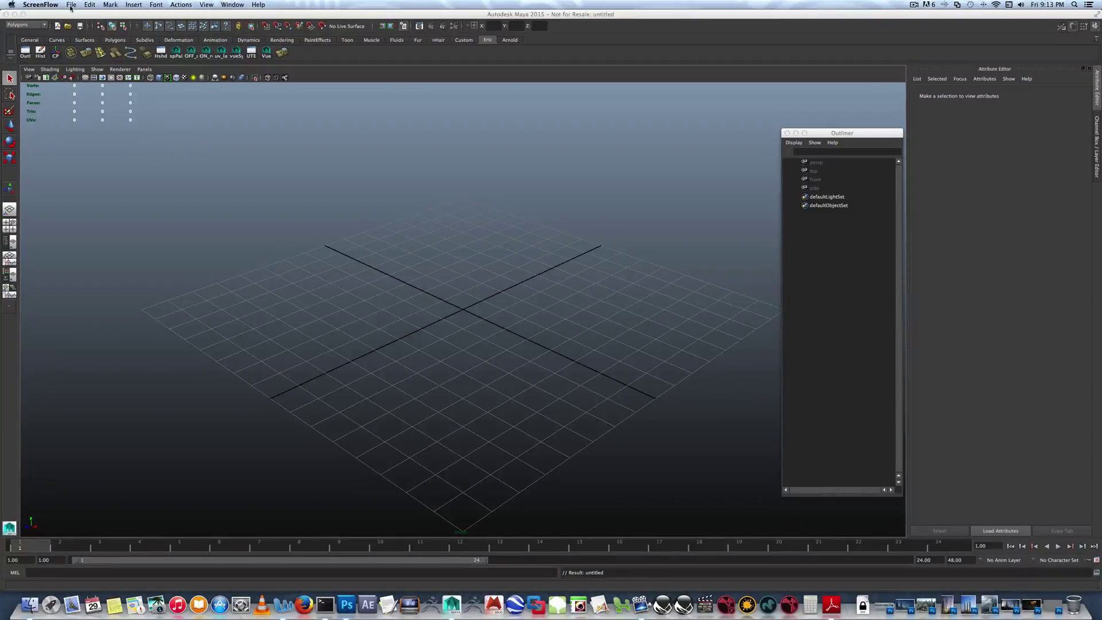
# - Create a new camera, camera1, at the scene origin
pyautogui.click(109, 15)
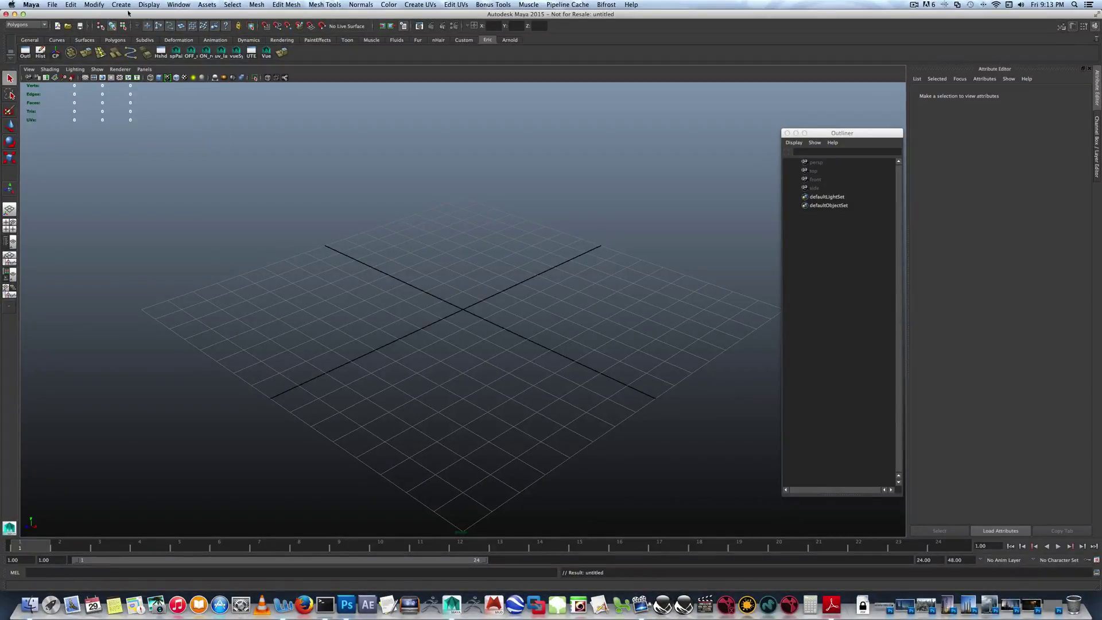
pyautogui.click(125, 6)
pyautogui.moveTo(172, 52)
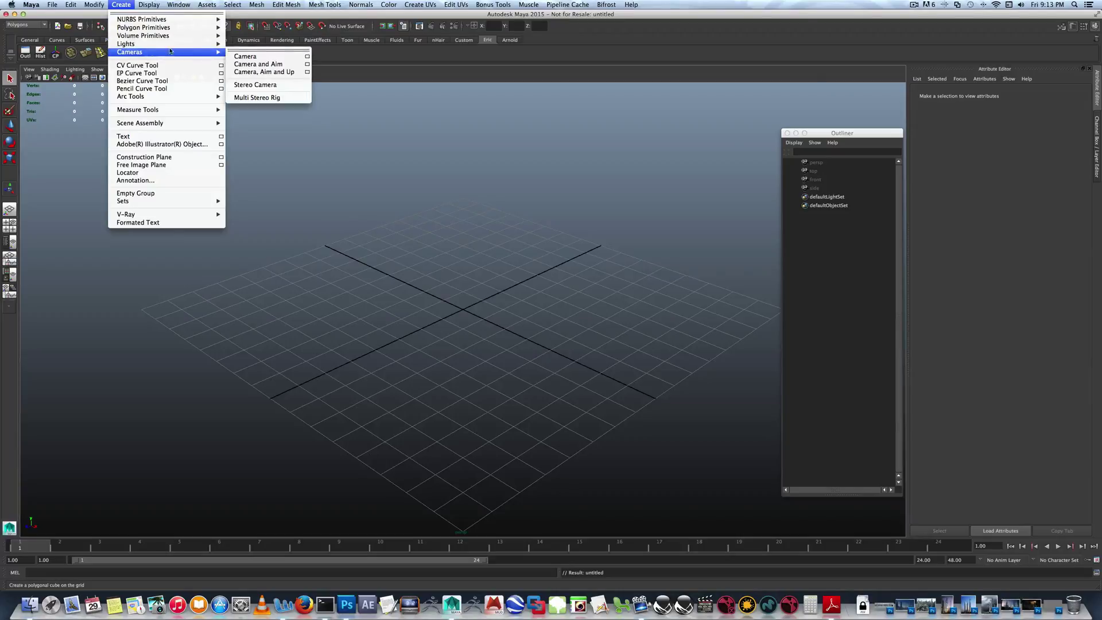
pyautogui.click(241, 56)
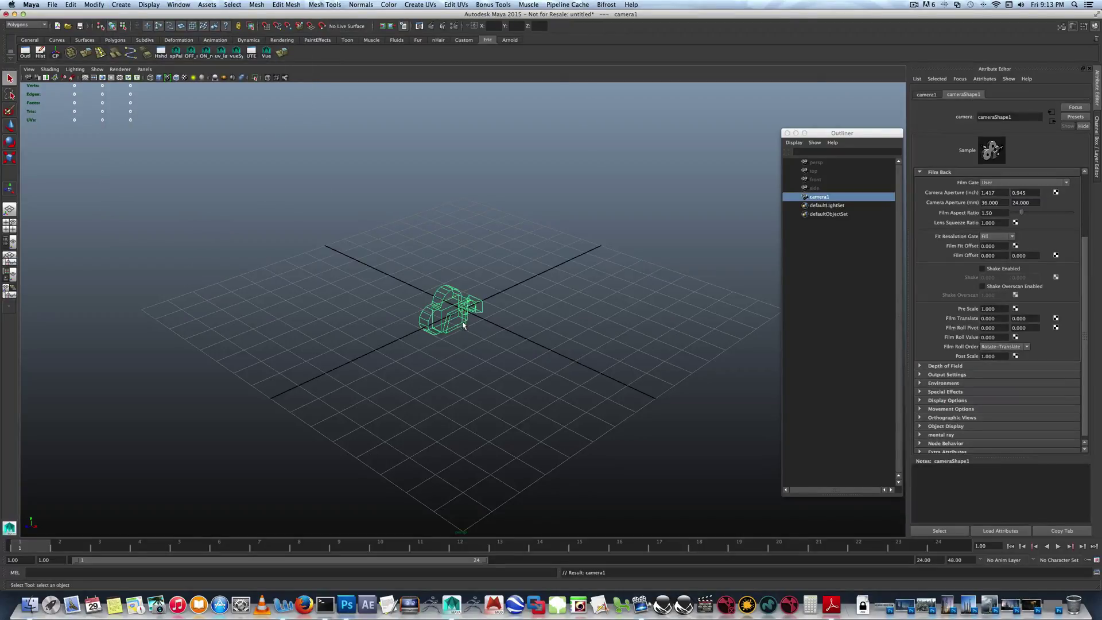
# - Move camera1 back along Z and up along Y to roughly 0, 2.753, 6.223
pyautogui.click(9, 125)
pyautogui.moveTo(432, 327); pyautogui.dragTo(273, 398)
pyautogui.moveTo(316, 342); pyautogui.dragTo(308, 237)
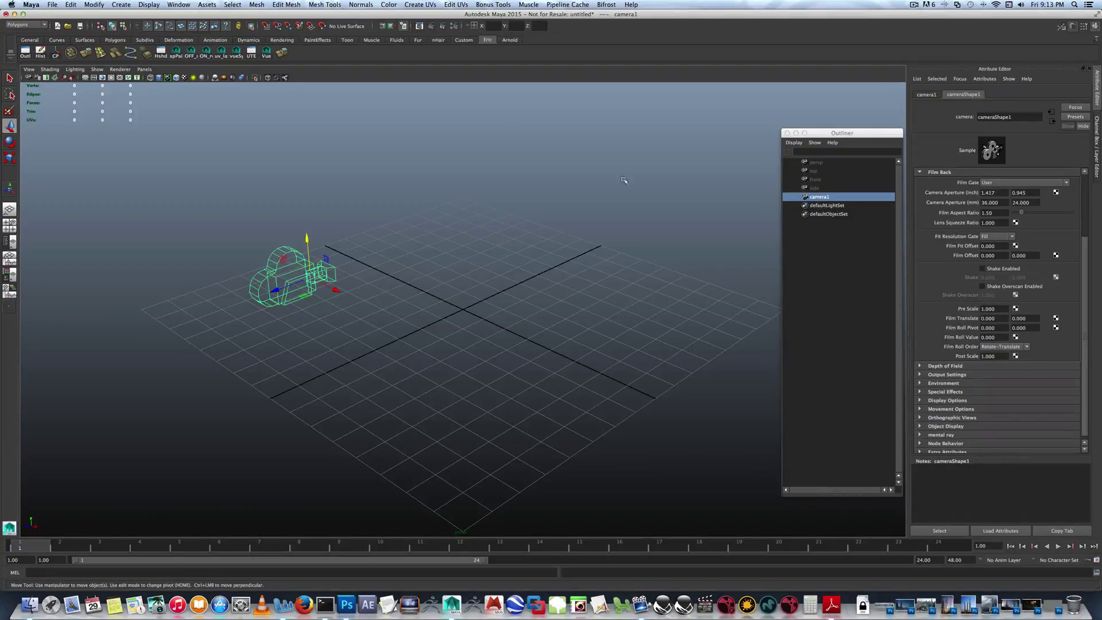
# - Look through camera1 in the viewport and tilt it so the ground grid shows
pyautogui.click(145, 70)
pyautogui.moveTo(166, 77)
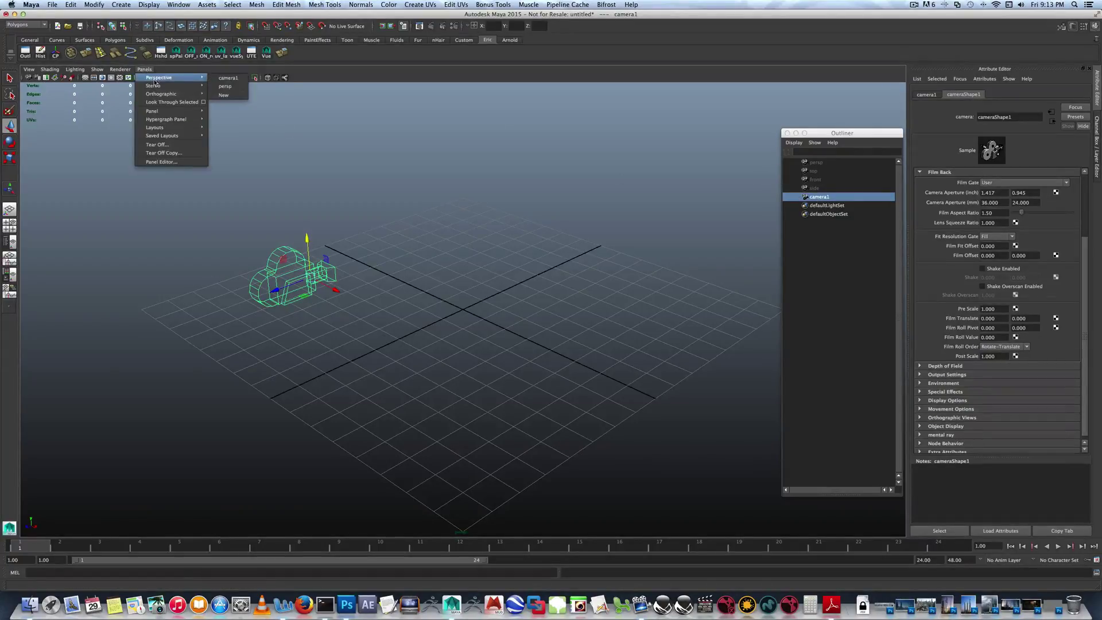
pyautogui.click(229, 79)
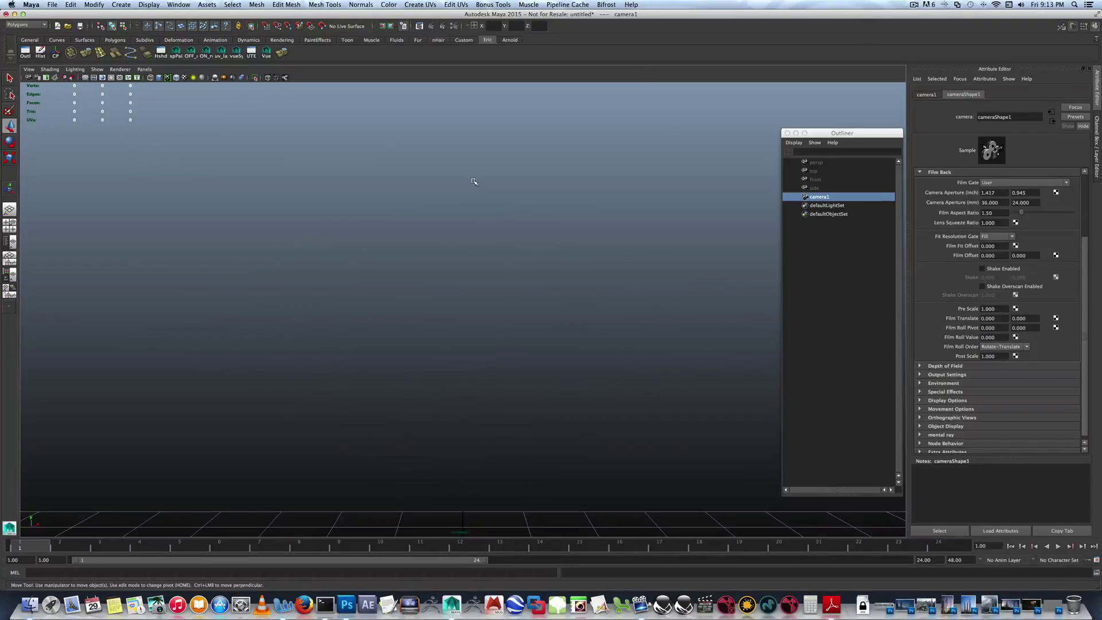
pyautogui.keyDown('alt'); pyautogui.moveTo(563, 265); pyautogui.dragTo(499, 286); pyautogui.keyUp('alt')
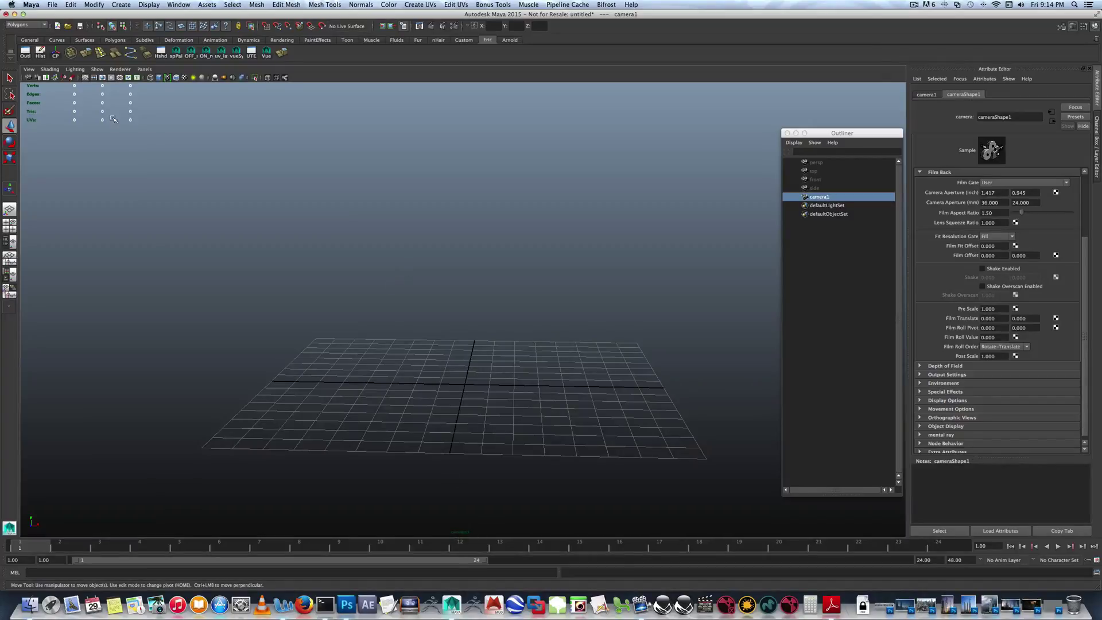
# - Turn on camera1's resolution gate, framing a 960 x 540 area
pyautogui.click(29, 70)
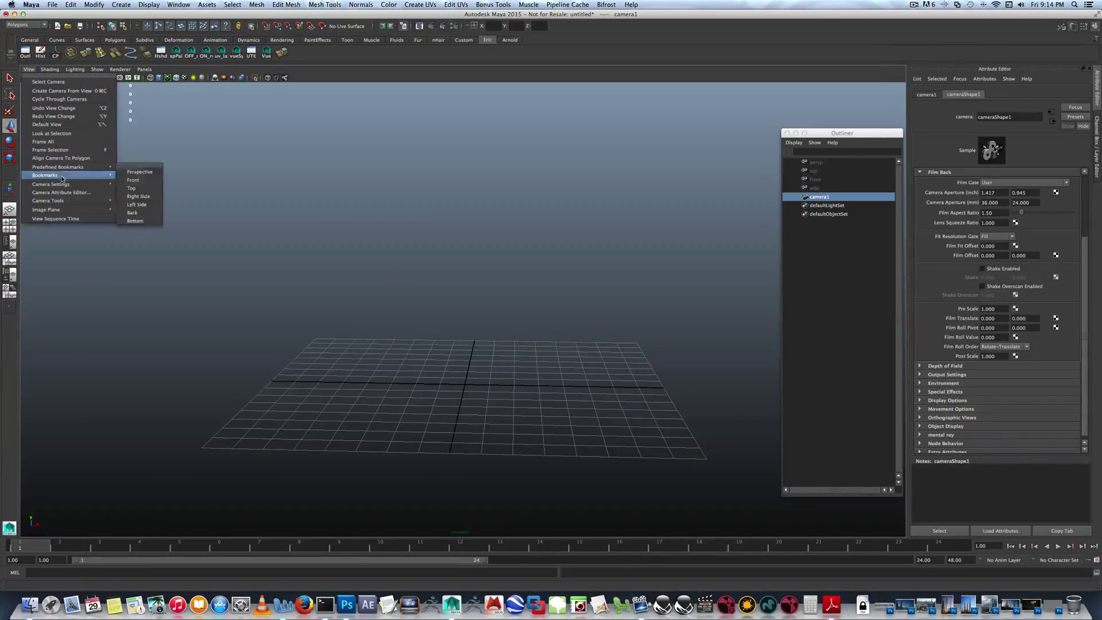
pyautogui.moveTo(63, 187)
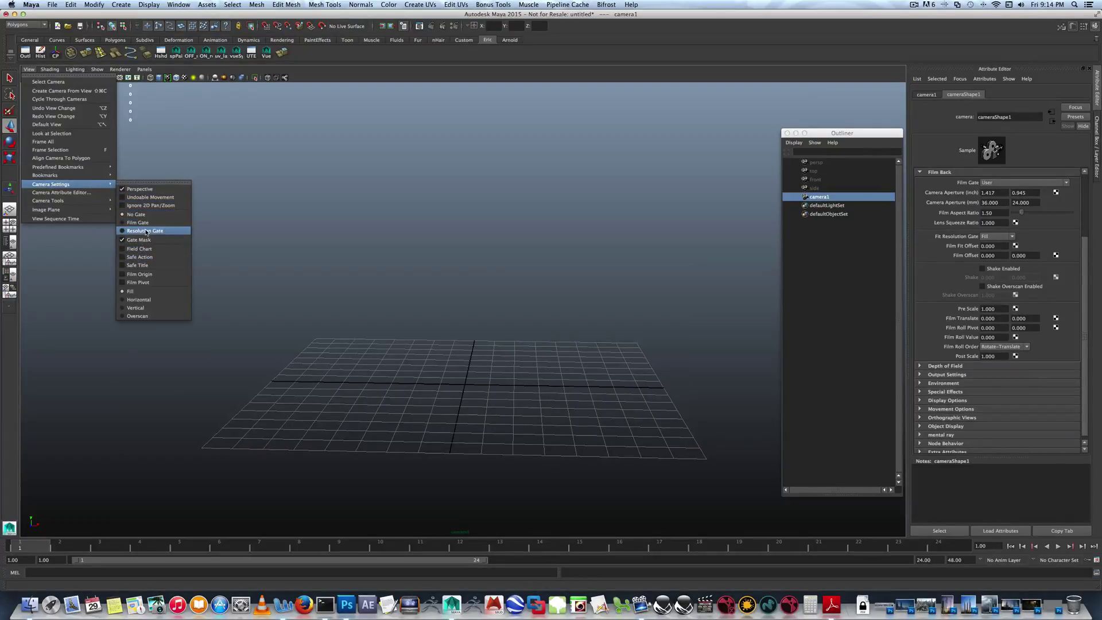
pyautogui.click(146, 231)
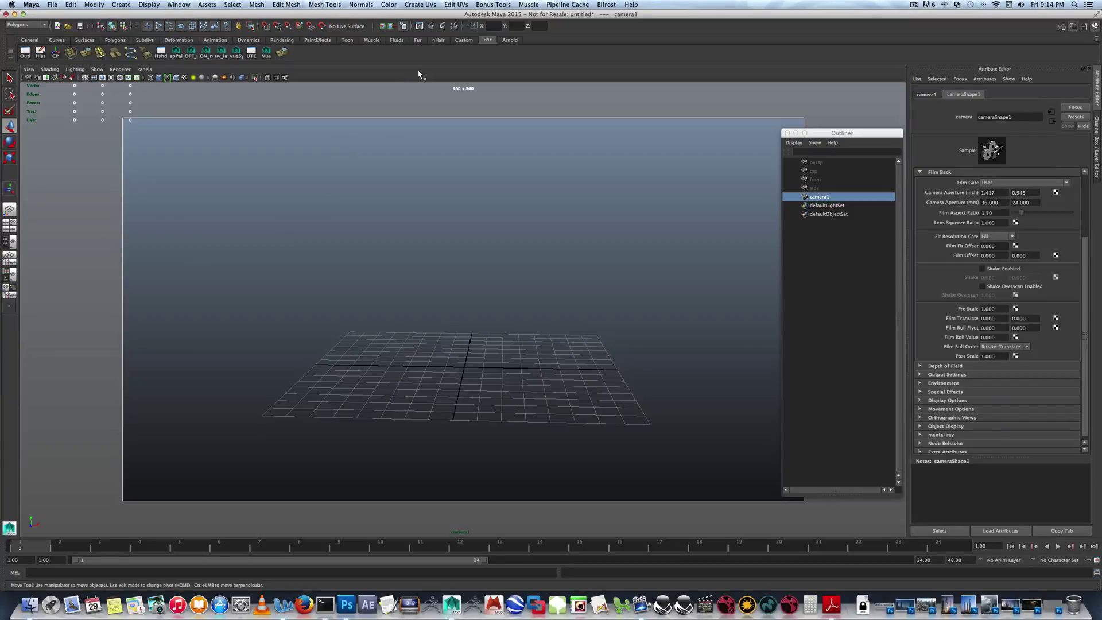
# - Start importing an image plane for camera1 and browse to studio_arts/week_04/plates
pyautogui.click(28, 69)
pyautogui.moveTo(74, 212)
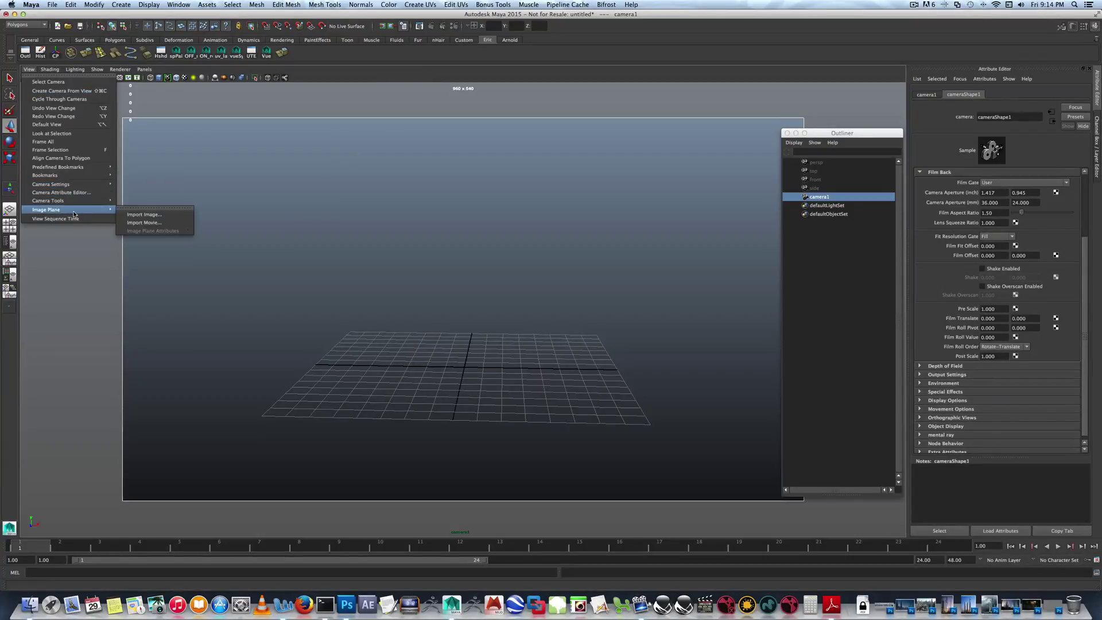
pyautogui.click(144, 214)
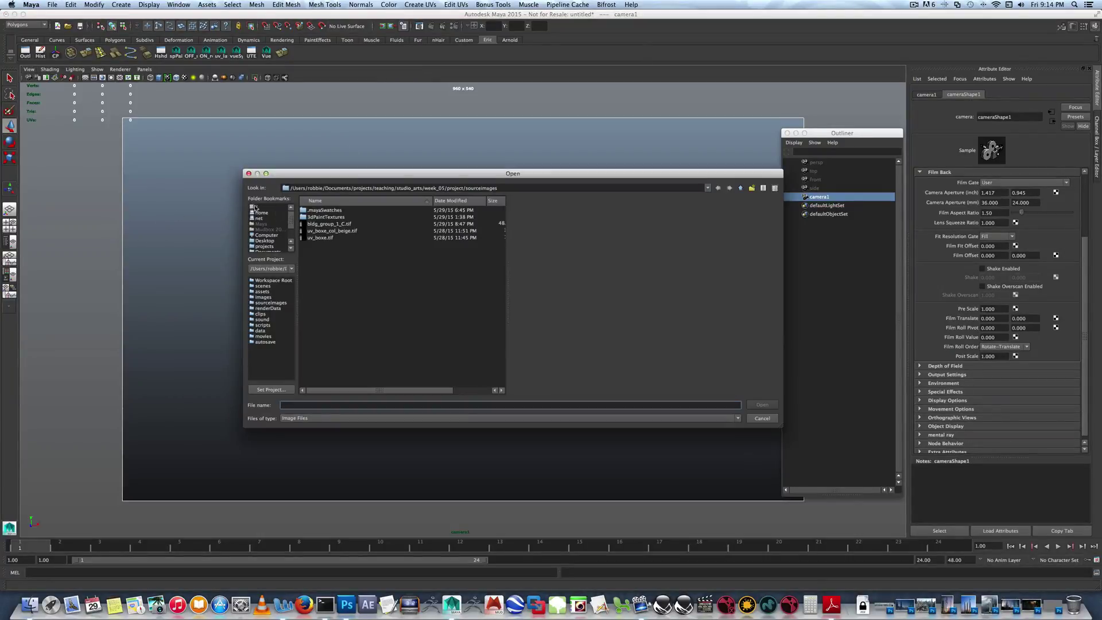
pyautogui.click(741, 188)
pyautogui.click(741, 189)
pyautogui.click(741, 188)
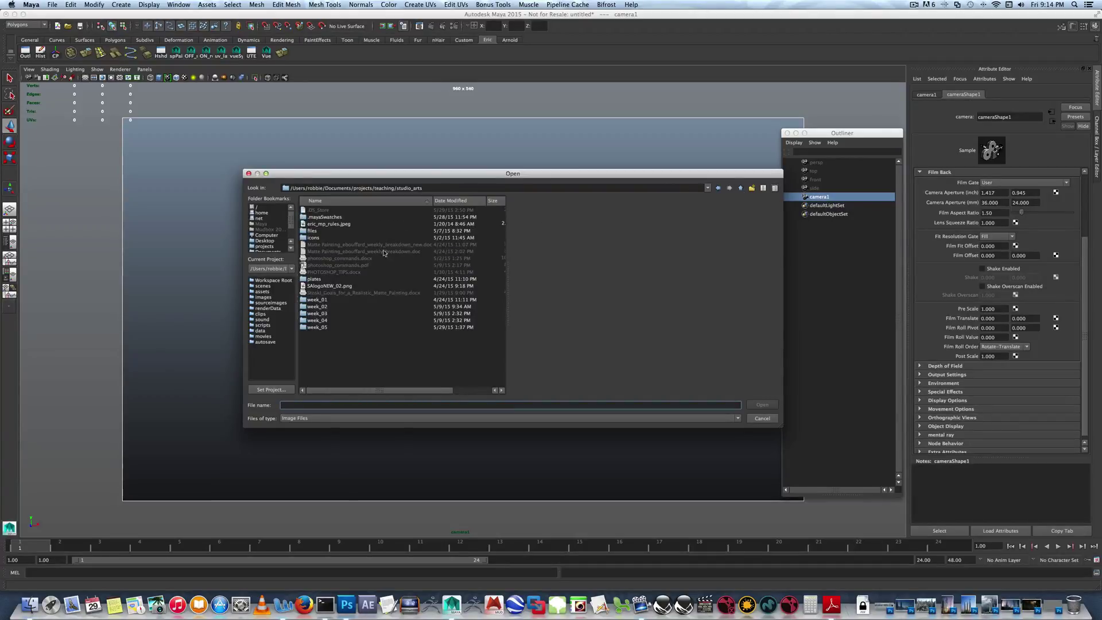
pyautogui.doubleClick(317, 322)
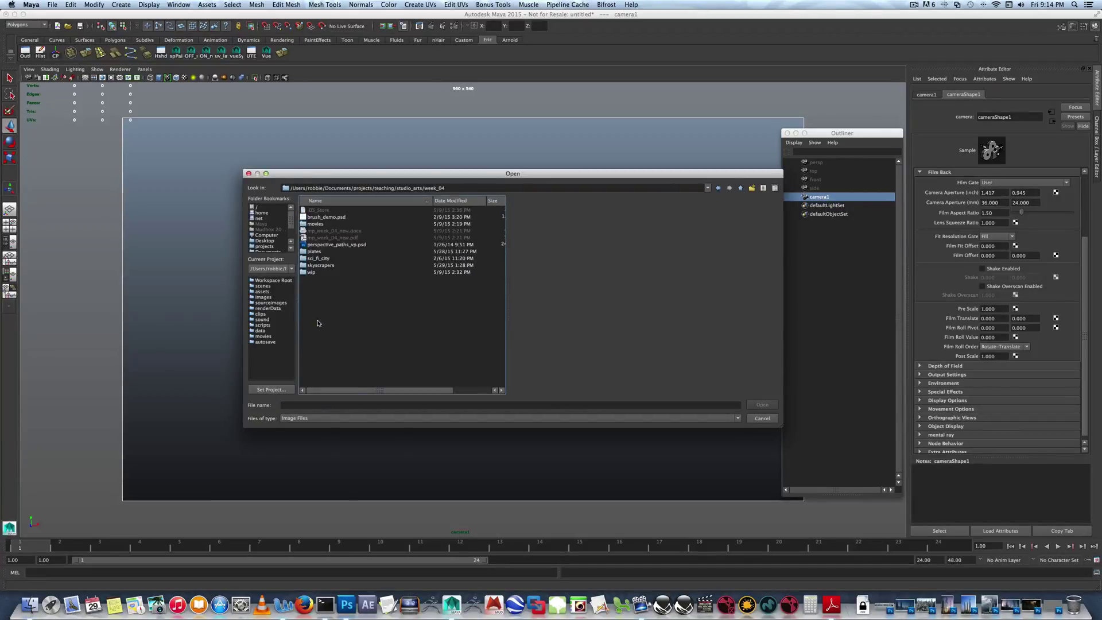
pyautogui.doubleClick(310, 253)
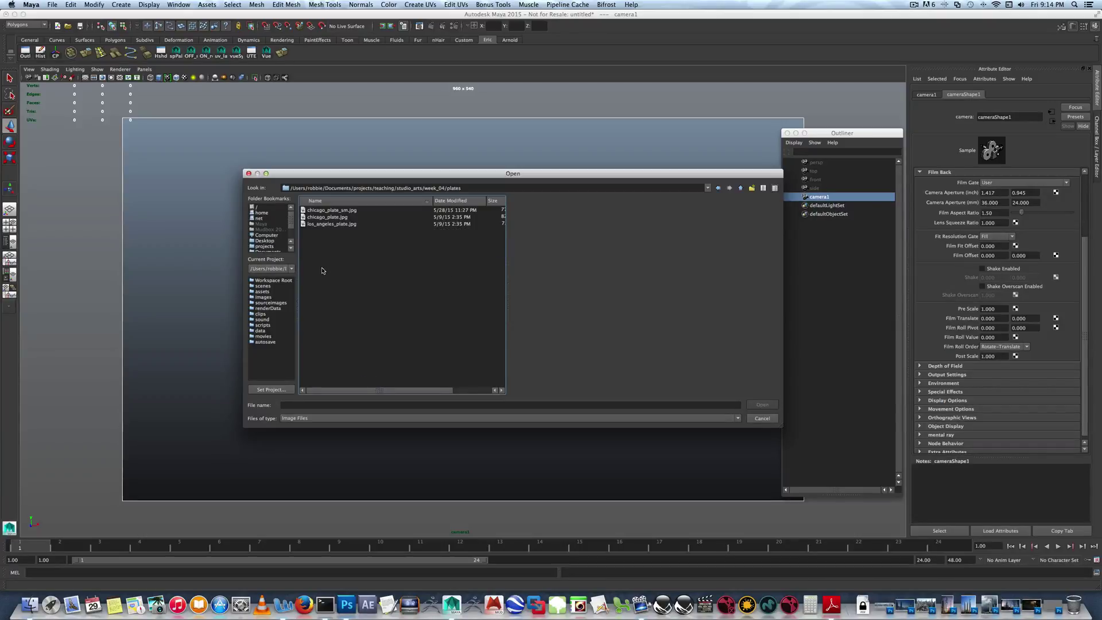
# - Load chicago_plate_sm.jpg as camera1's image plane and bring up Render Settings
pyautogui.click(332, 212)
pyautogui.click(762, 405)
pyautogui.moveTo(823, 131); pyautogui.dragTo(909, 199)
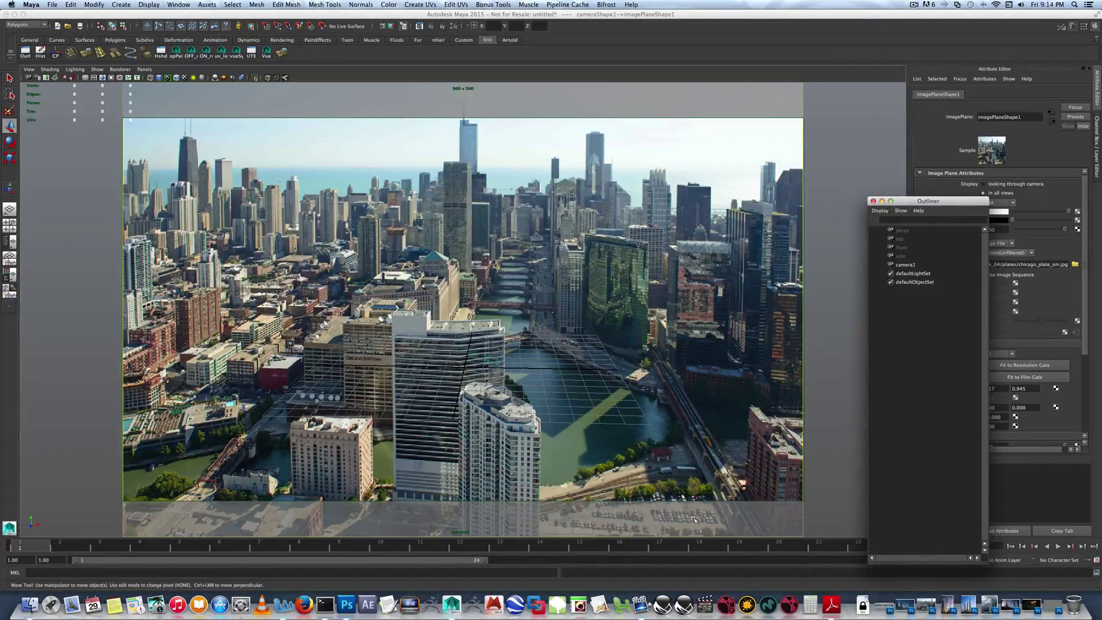
pyautogui.click(453, 26)
# - Try the 640x480 preset, then set render width 4096 and height 2734
pyautogui.moveTo(740, 174); pyautogui.dragTo(642, 71)
pyautogui.moveTo(772, 338); pyautogui.dragTo(769, 440)
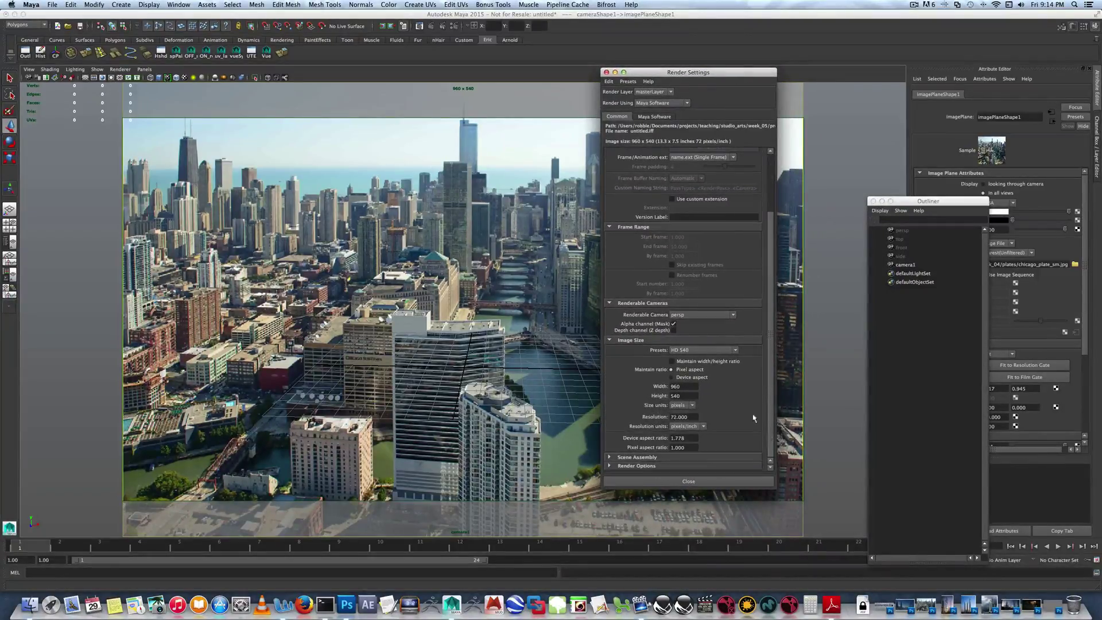
pyautogui.click(694, 349)
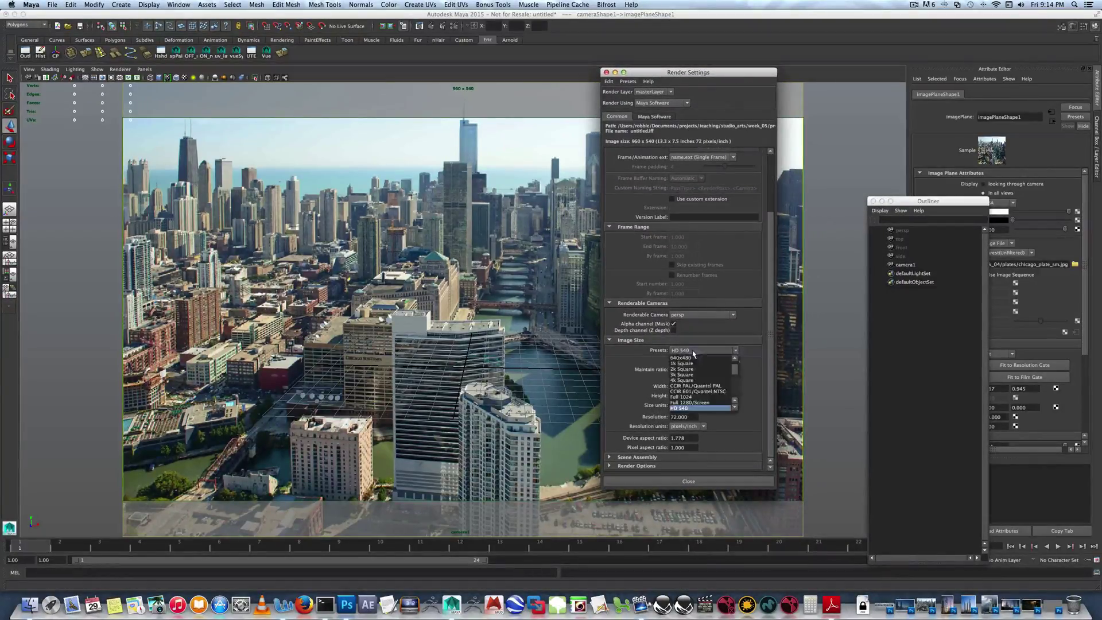
pyautogui.click(693, 357)
pyautogui.click(694, 350)
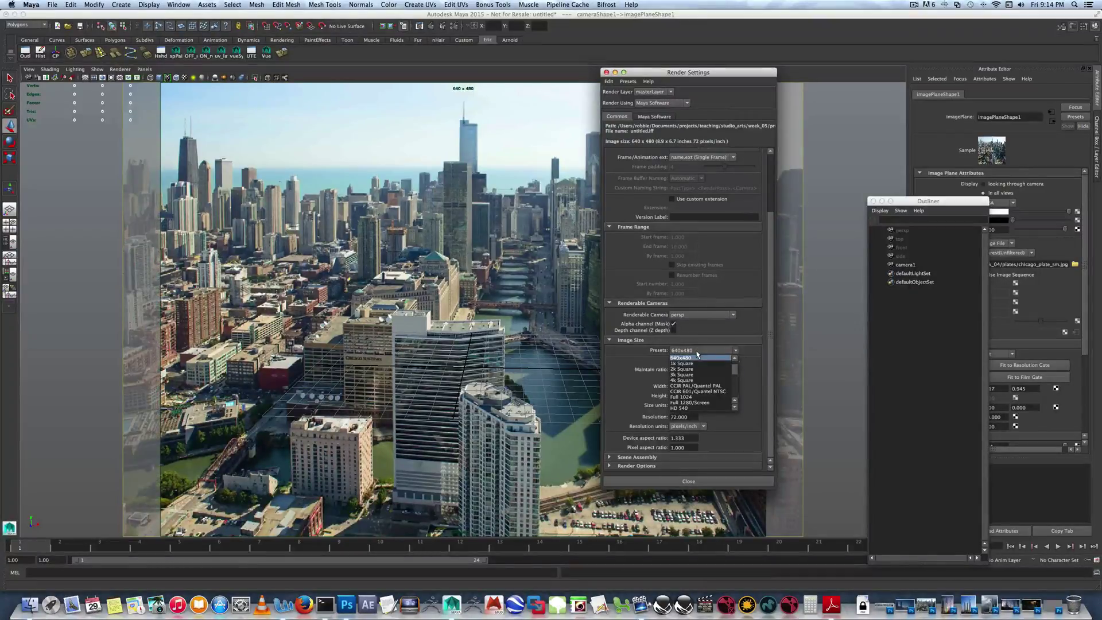
pyautogui.click(619, 366)
pyautogui.click(676, 386)
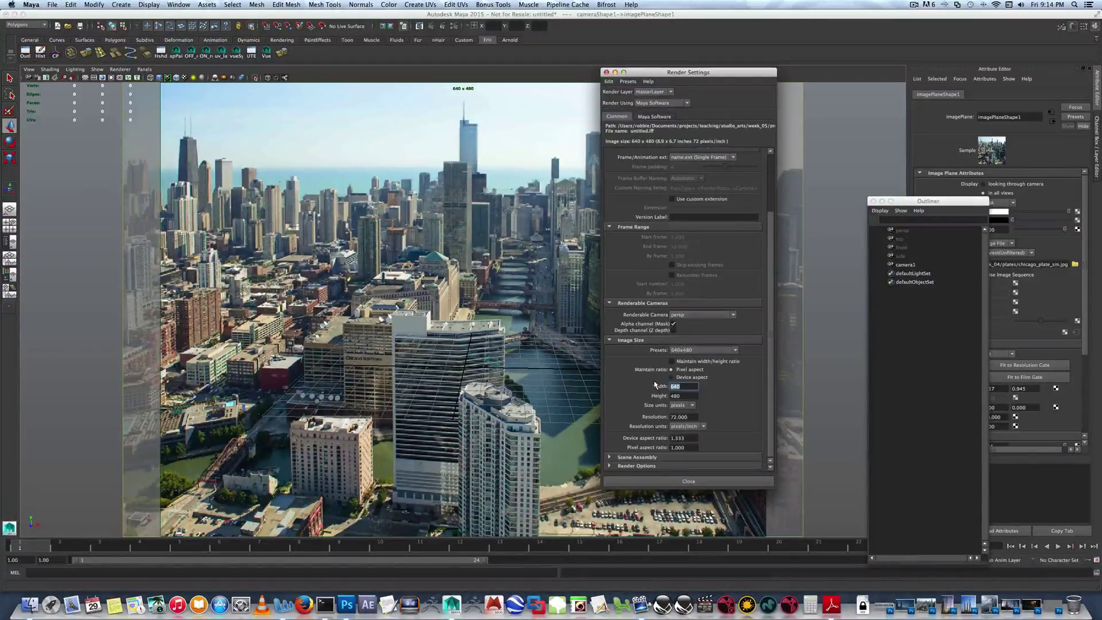
pyautogui.write('4096')
pyautogui.click(690, 396)
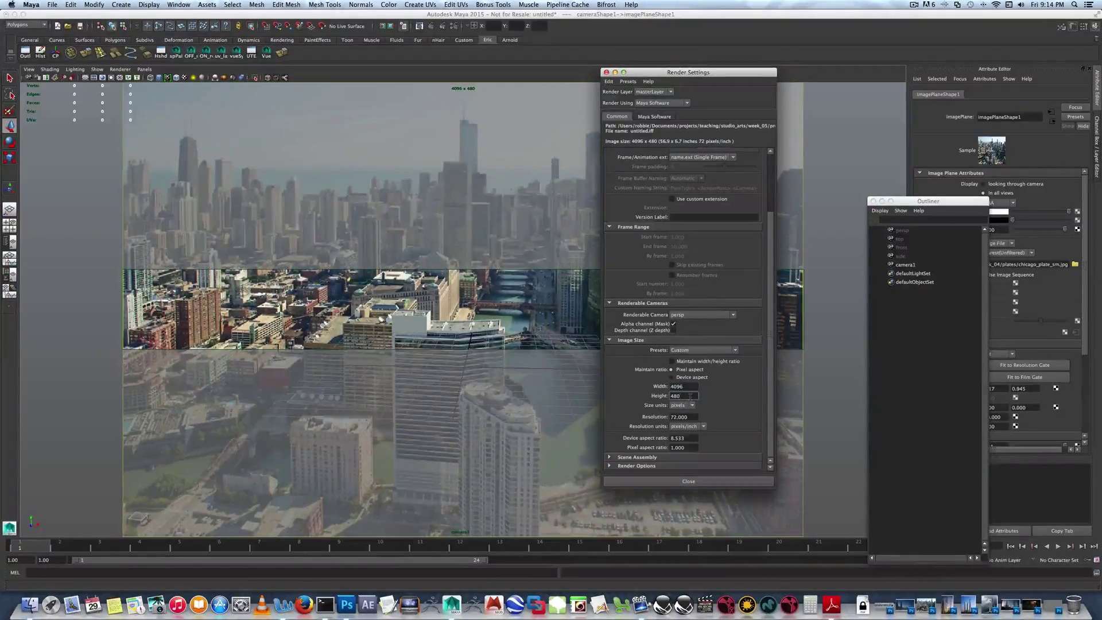
pyautogui.write('4')
pyautogui.press('Return')
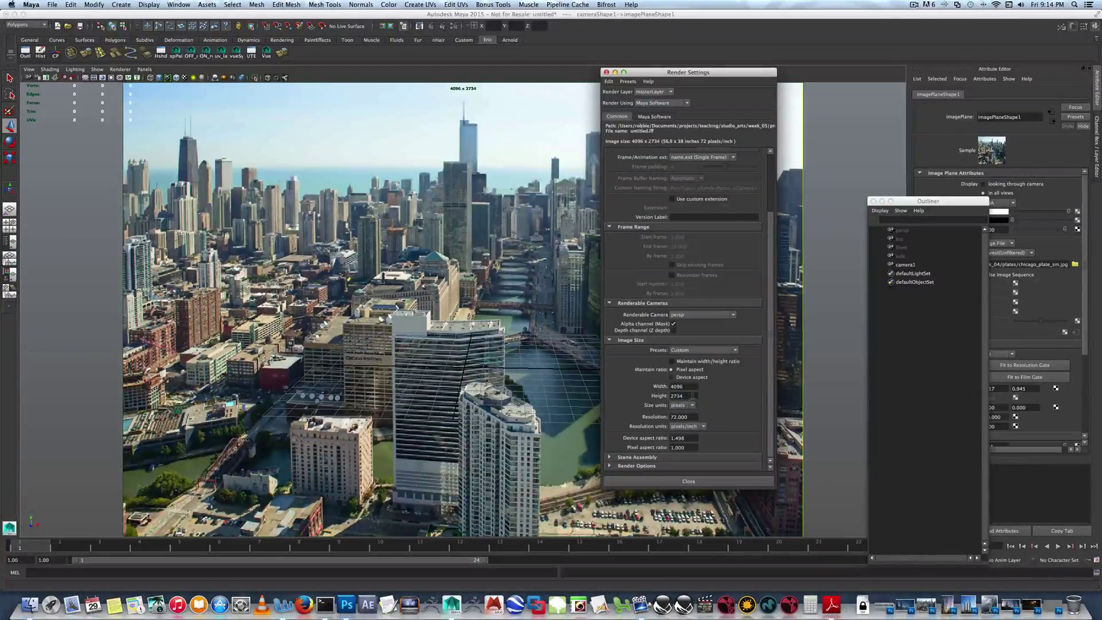
# - Enable Maintain width/height ratio, set width to 1024 (height 683), and close Render Settings
pyautogui.moveTo(633, 72); pyautogui.dragTo(744, 120)
pyautogui.click(784, 408)
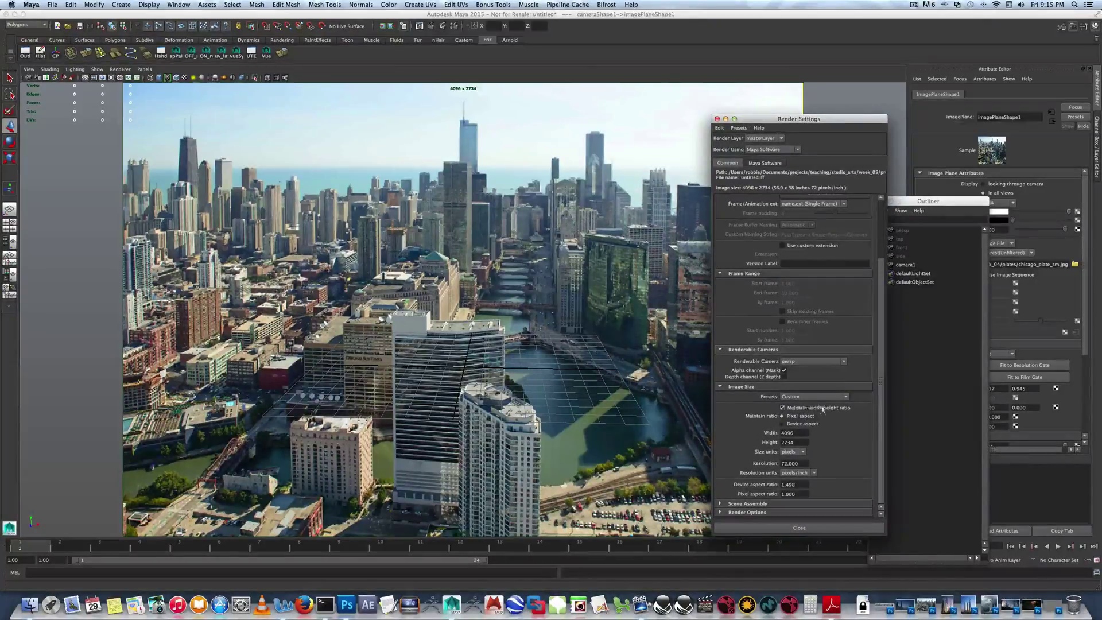
pyautogui.doubleClick(795, 433)
pyautogui.write('1024')
pyautogui.press('Return')
pyautogui.click(716, 119)
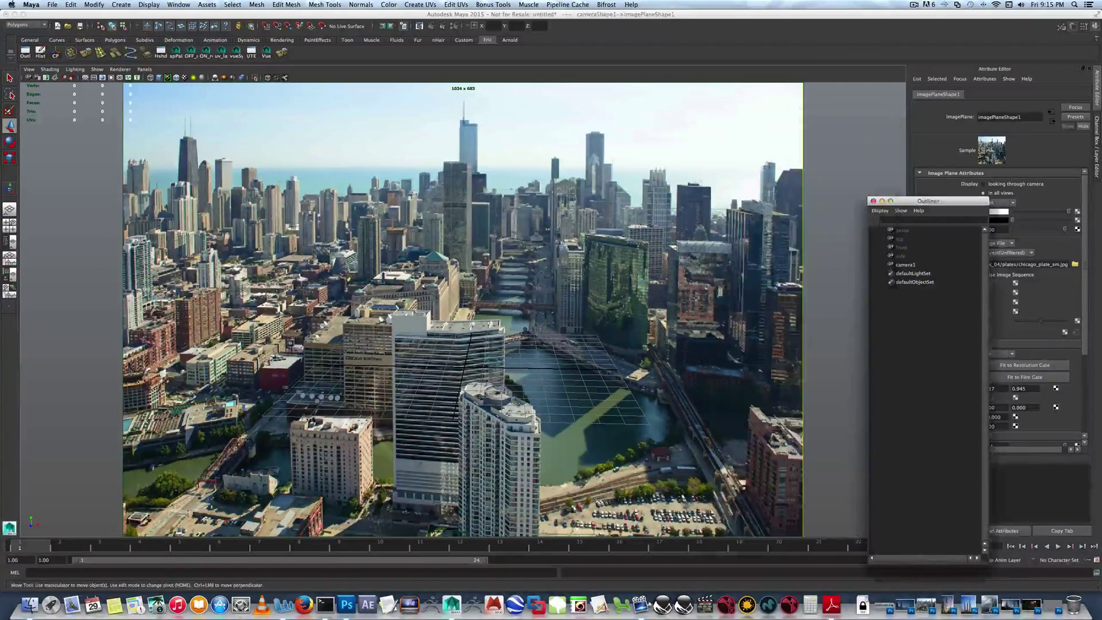
# - Turn on overscan around camera1's film area
pyautogui.click(29, 69)
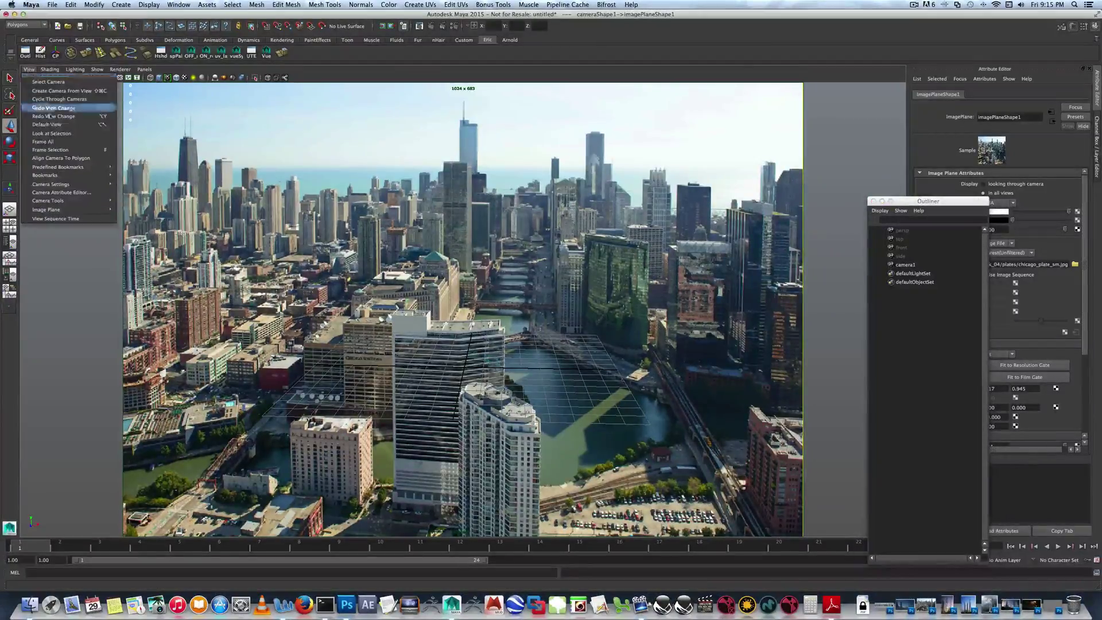
pyautogui.moveTo(112, 184)
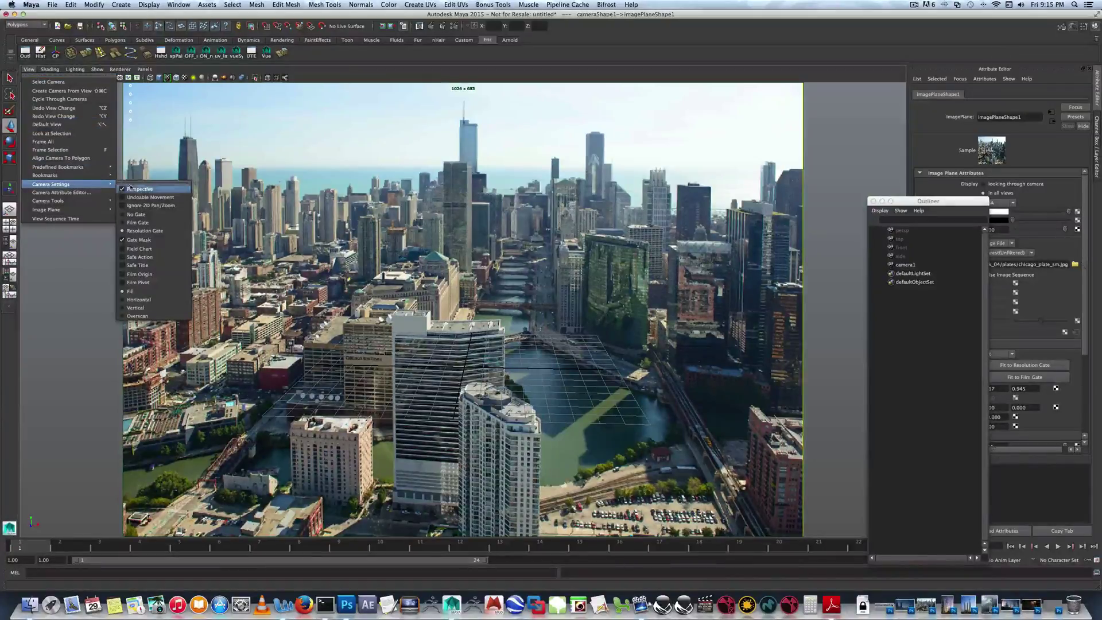
pyautogui.click(136, 315)
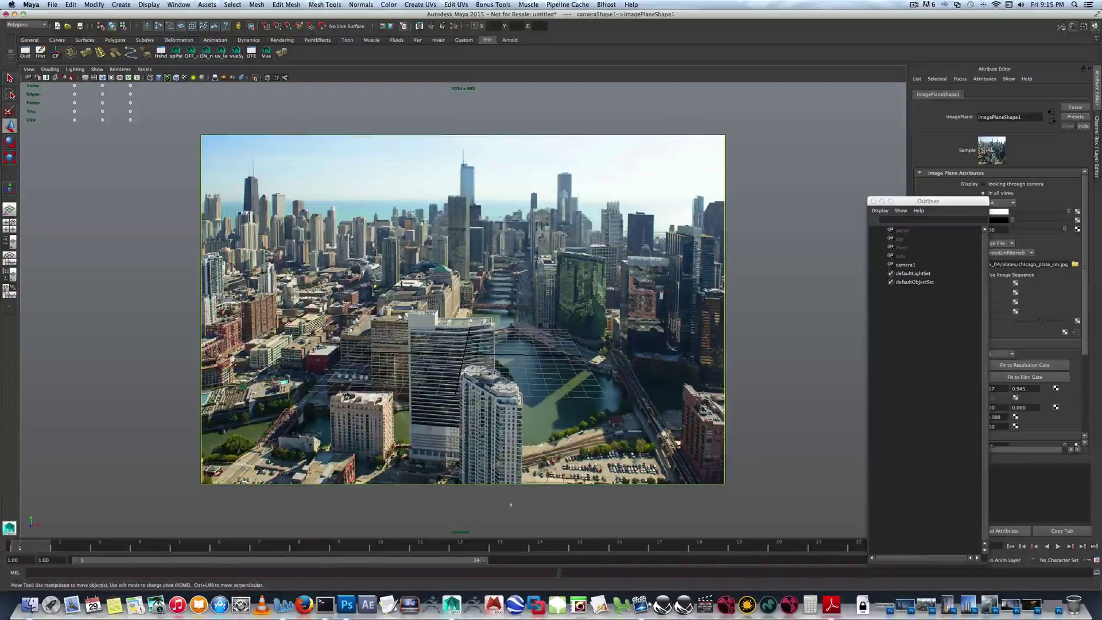
# - Move the Outliner aside and tumble and dolly camera1 so the grid recedes over the skyline
pyautogui.click(917, 202)
pyautogui.moveTo(917, 203); pyautogui.dragTo(855, 135)
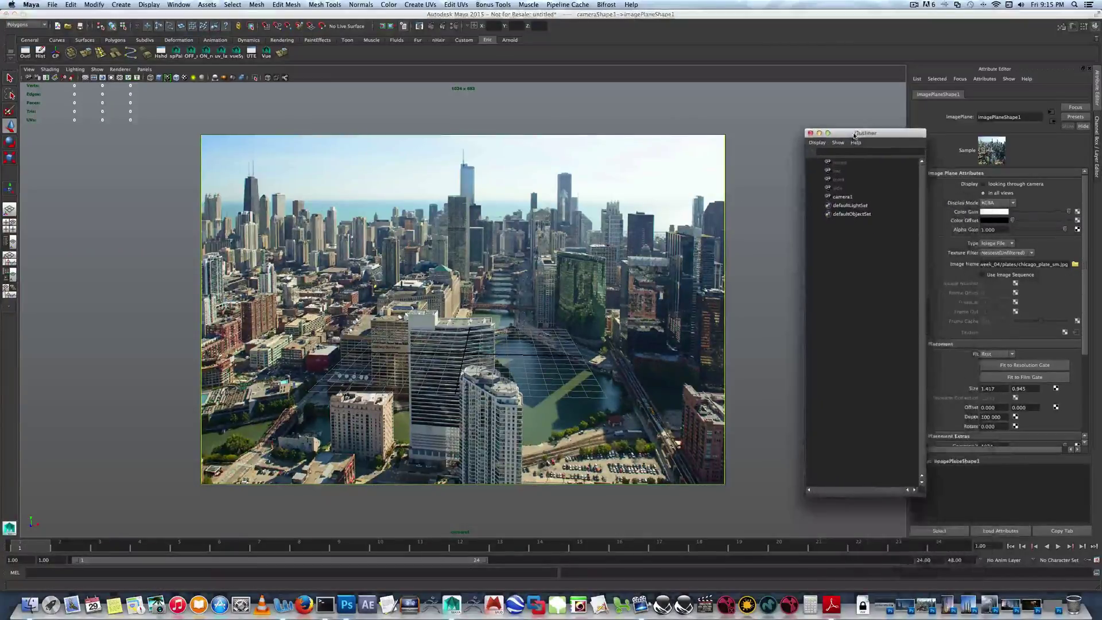
pyautogui.keyDown('alt'); pyautogui.moveTo(574, 312); pyautogui.dragTo(589, 210); pyautogui.keyUp('alt')
pyautogui.keyDown('alt'); pyautogui.moveTo(589, 210); pyautogui.dragTo(552, 246, button='right'); pyautogui.keyUp('alt')
pyautogui.keyDown('alt'); pyautogui.moveTo(552, 246); pyautogui.dragTo(532, 216); pyautogui.keyUp('alt')
pyautogui.keyDown('alt'); pyautogui.moveTo(531, 216); pyautogui.dragTo(527, 229, button='right'); pyautogui.keyUp('alt')
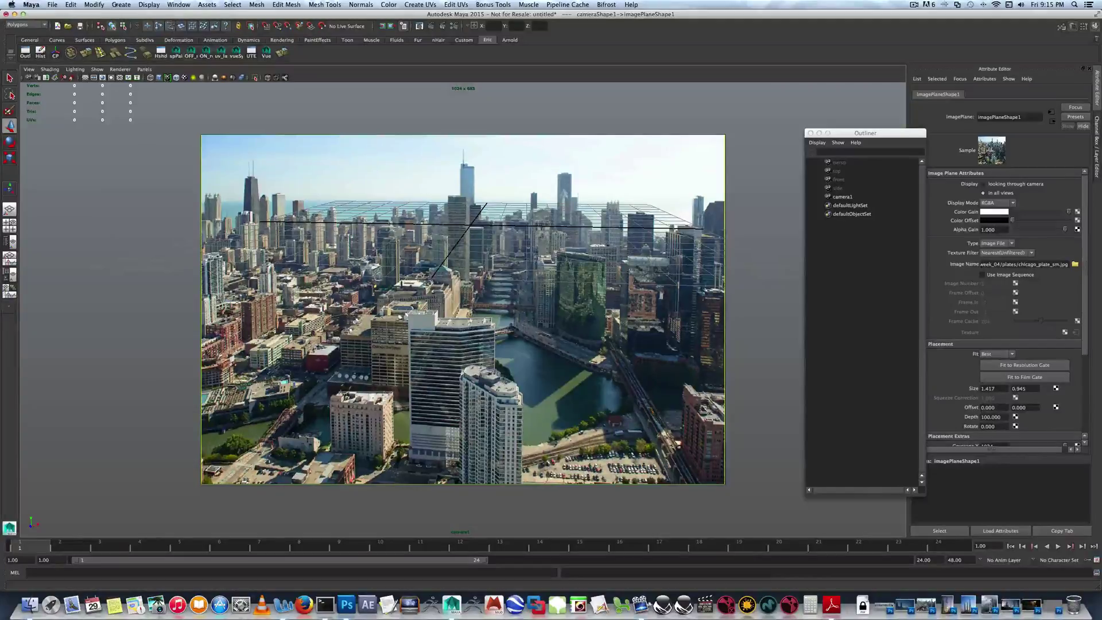
pyautogui.click(121, 5)
pyautogui.moveTo(143, 27)
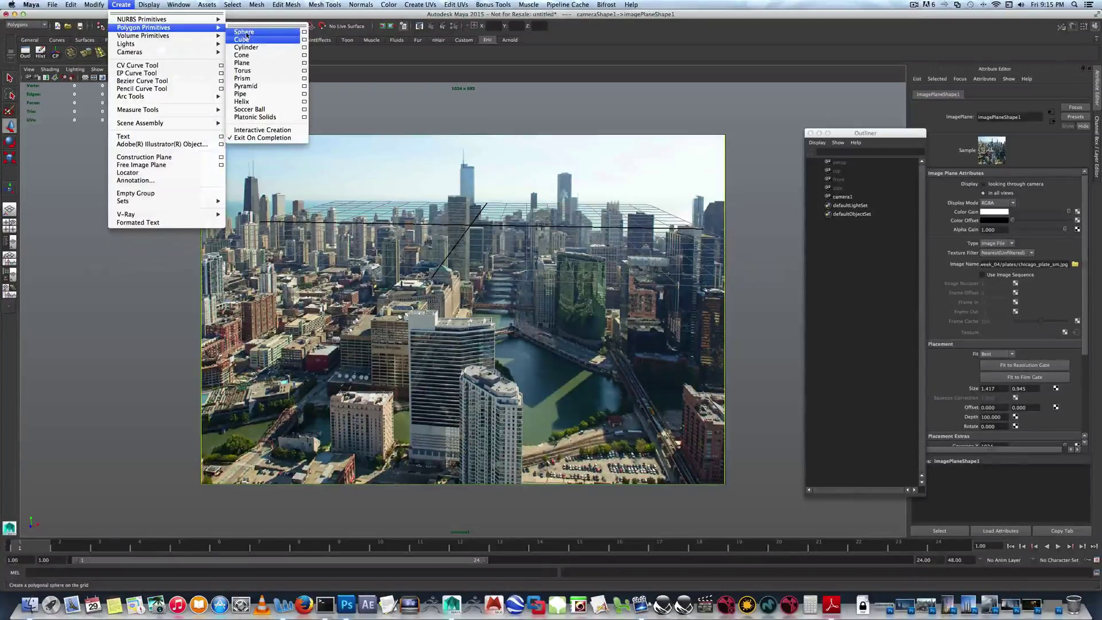
# - Create a polygon plane and scale it up to about 33.8 to cover the photo
pyautogui.click(250, 66)
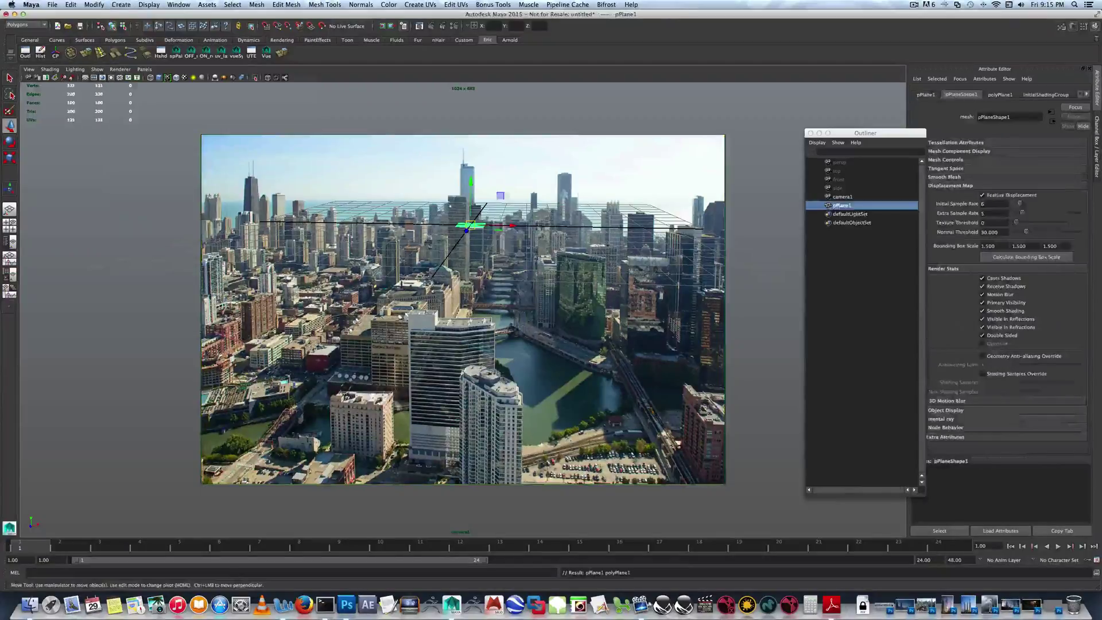
pyautogui.press('r')
pyautogui.moveTo(470, 225); pyautogui.dragTo(694, 296)
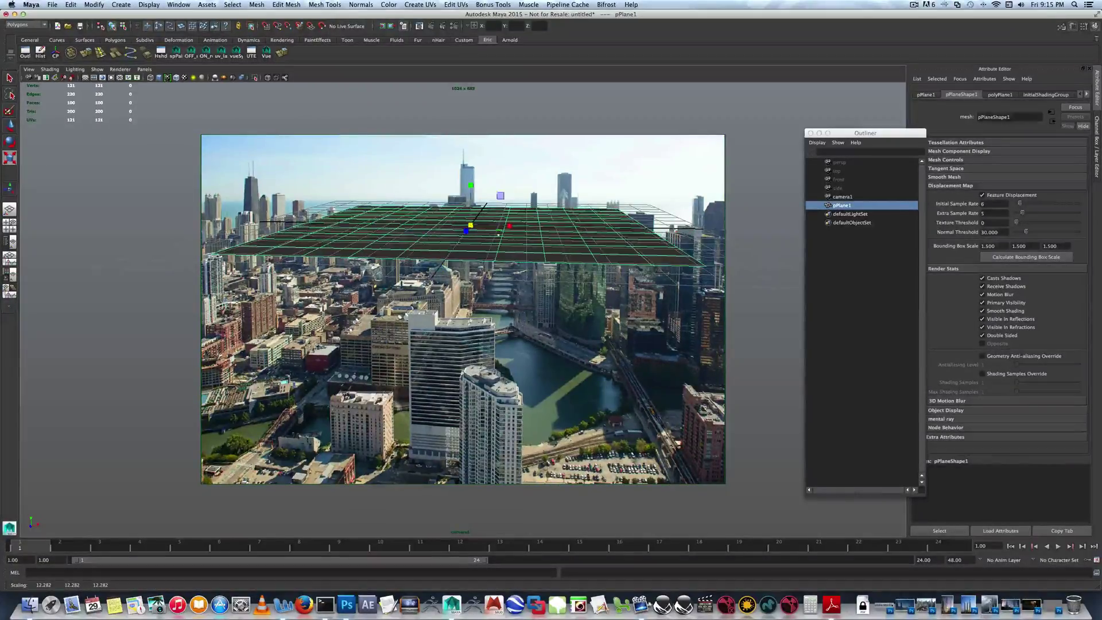
pyautogui.moveTo(474, 228); pyautogui.dragTo(700, 283)
pyautogui.moveTo(471, 227); pyautogui.dragTo(656, 287)
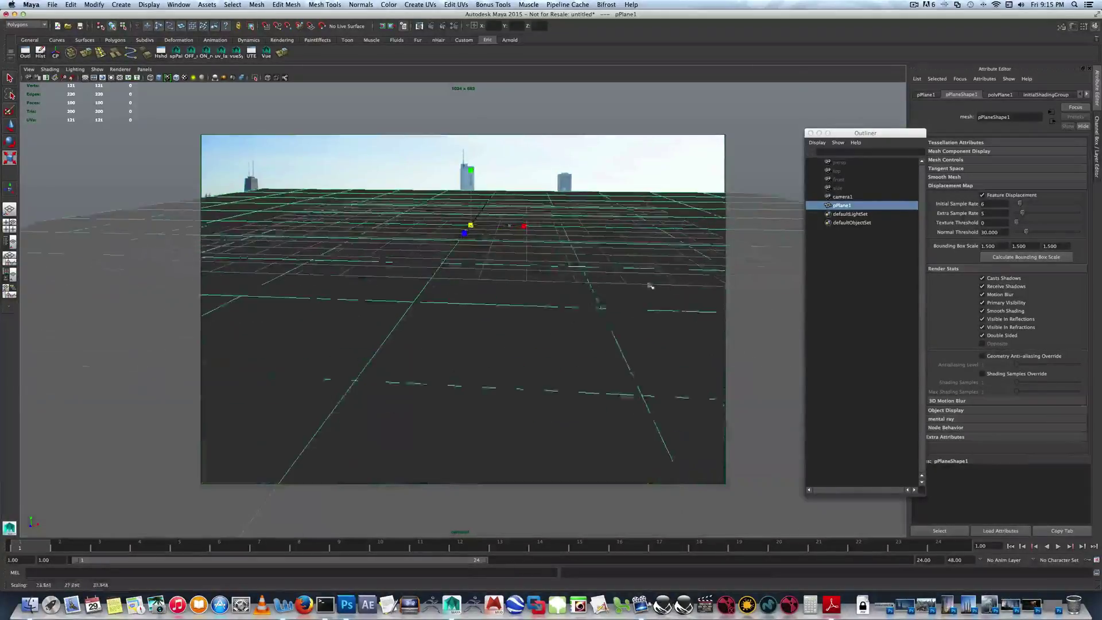
# - Show wireframe on shaded and rename pPlane1 to 'ground'
pyautogui.press('4')
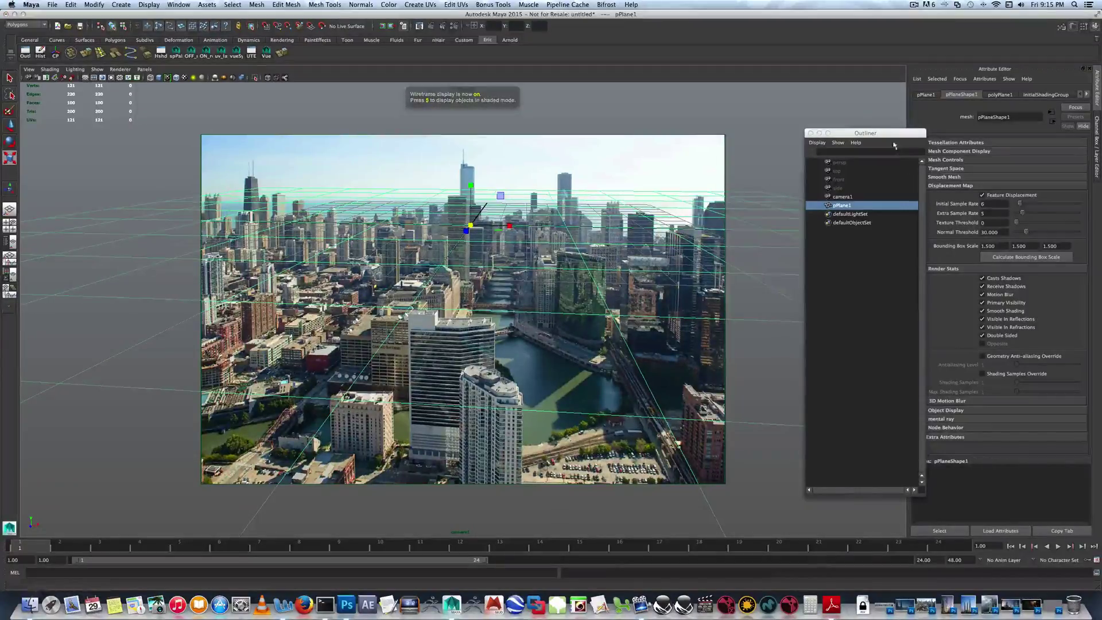
pyautogui.moveTo(861, 132); pyautogui.dragTo(806, 133)
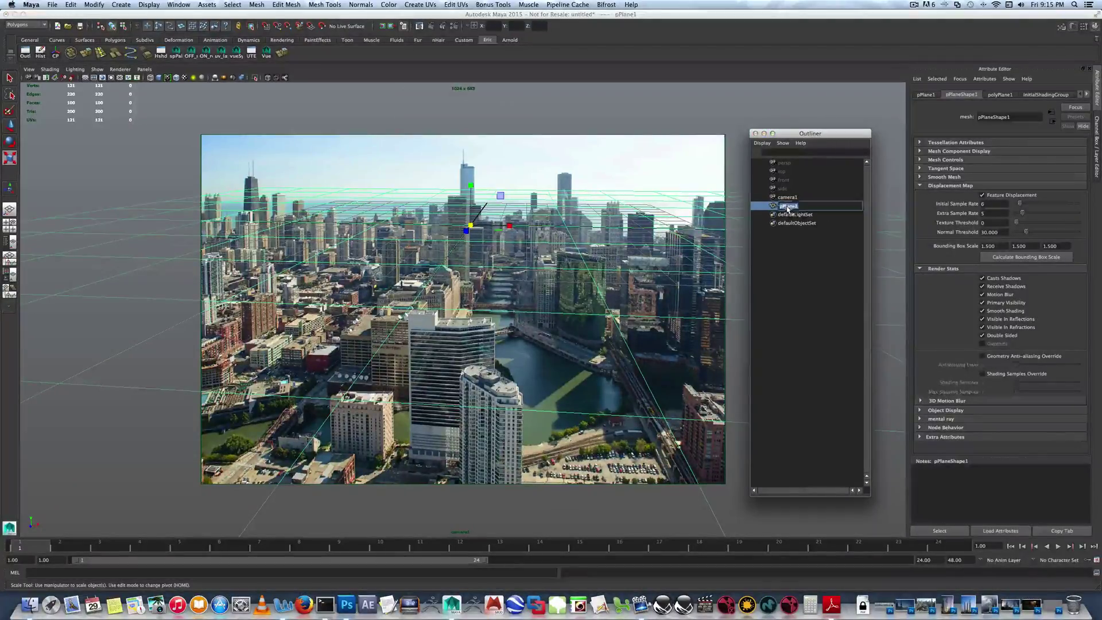
pyautogui.doubleClick(787, 206)
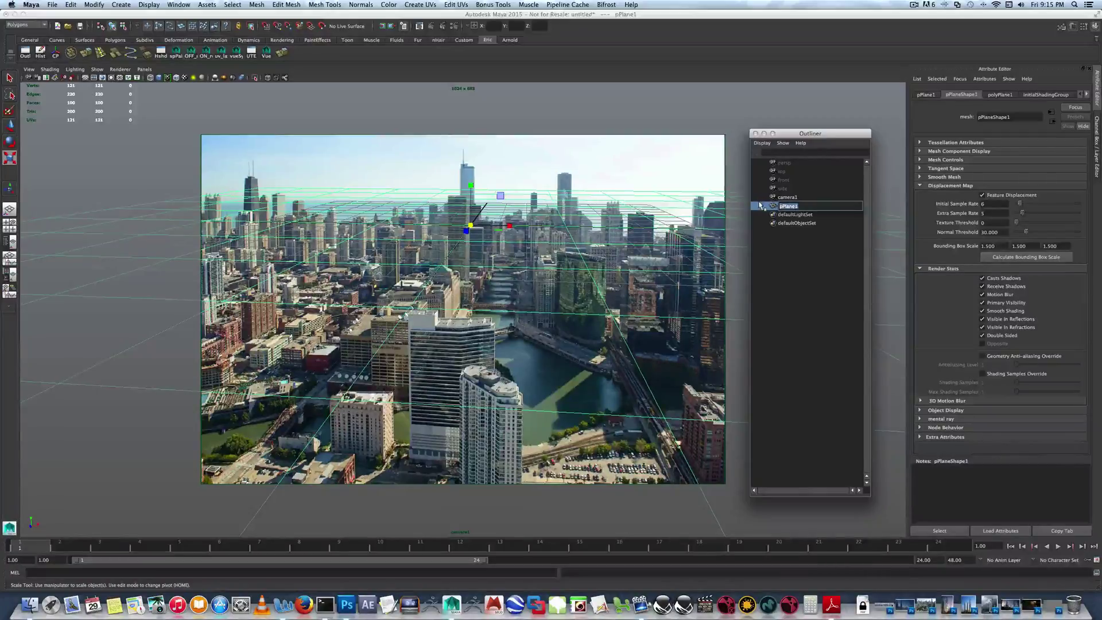
pyautogui.write('ground')
pyautogui.press('Return')
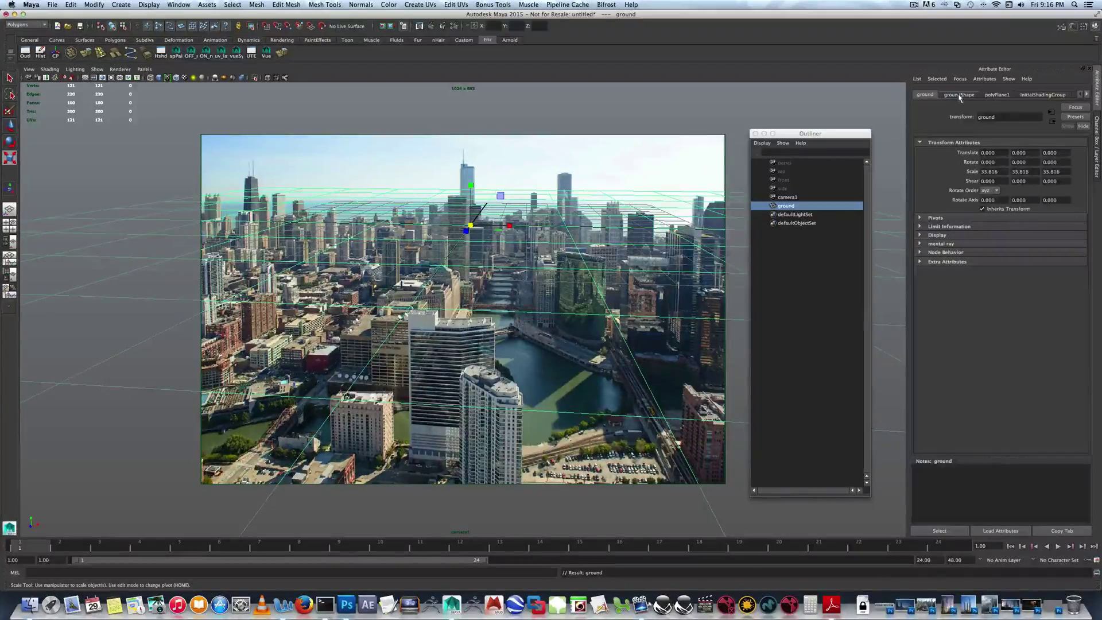
# - Set polyPlane1's Subdivisions Width and Subdivisions Height to 50 each
pyautogui.click(996, 95)
pyautogui.doubleClick(991, 175)
pyautogui.write('20')
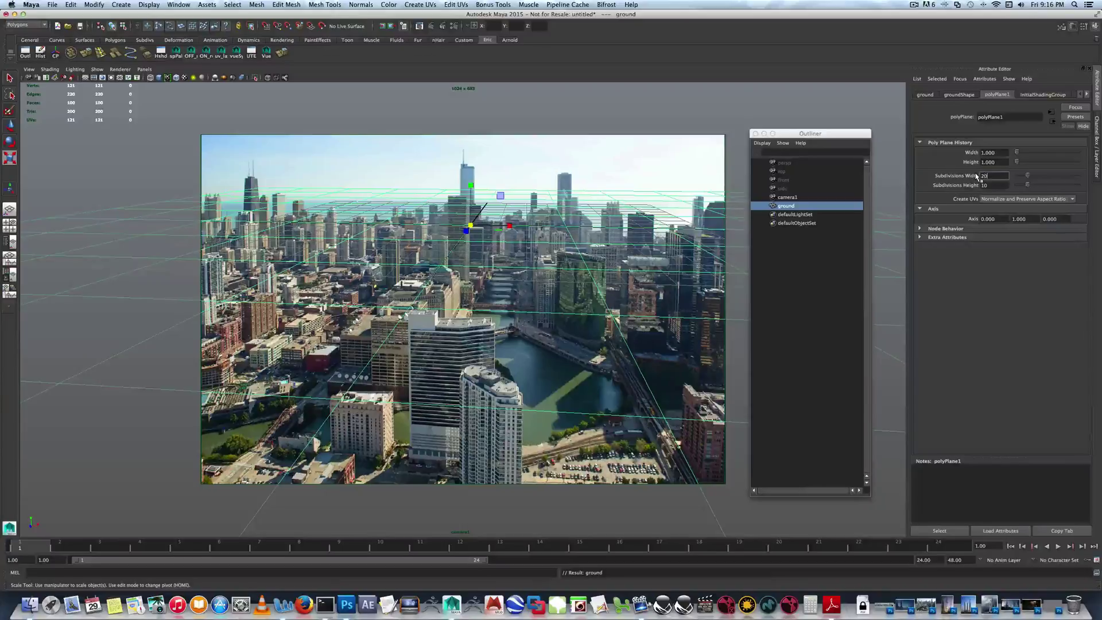
pyautogui.press('BackSpace')
pyautogui.write('50')
pyautogui.press('Tab')
pyautogui.write('5')
pyautogui.press('Return')
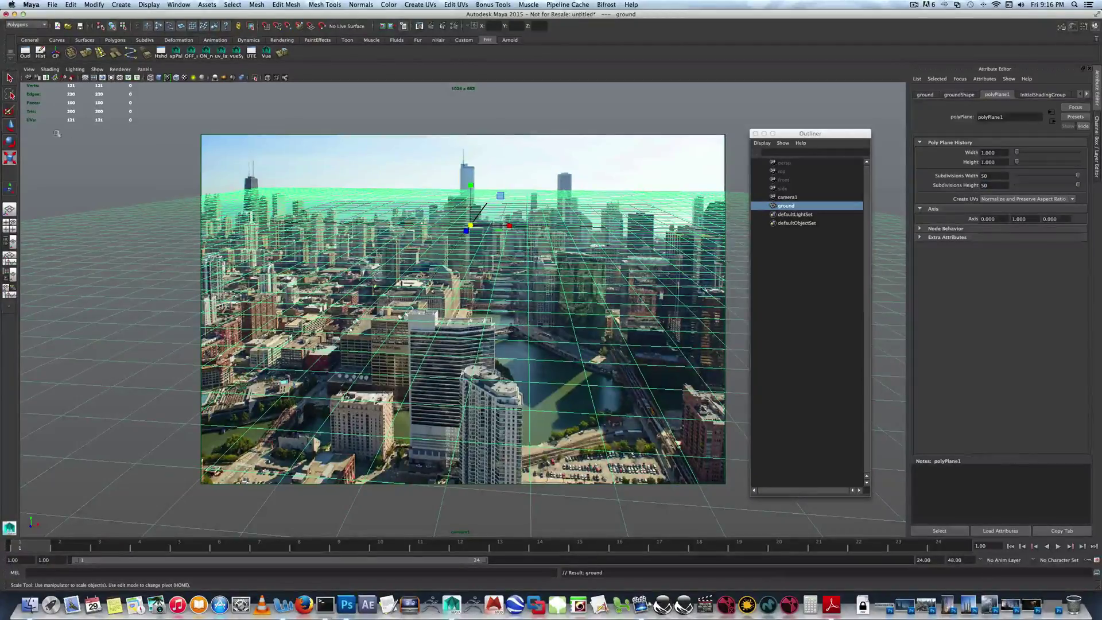
# - With the Select tool active, tumble and dolly camera1 to roughly re-angle the ground grid
pyautogui.click(9, 78)
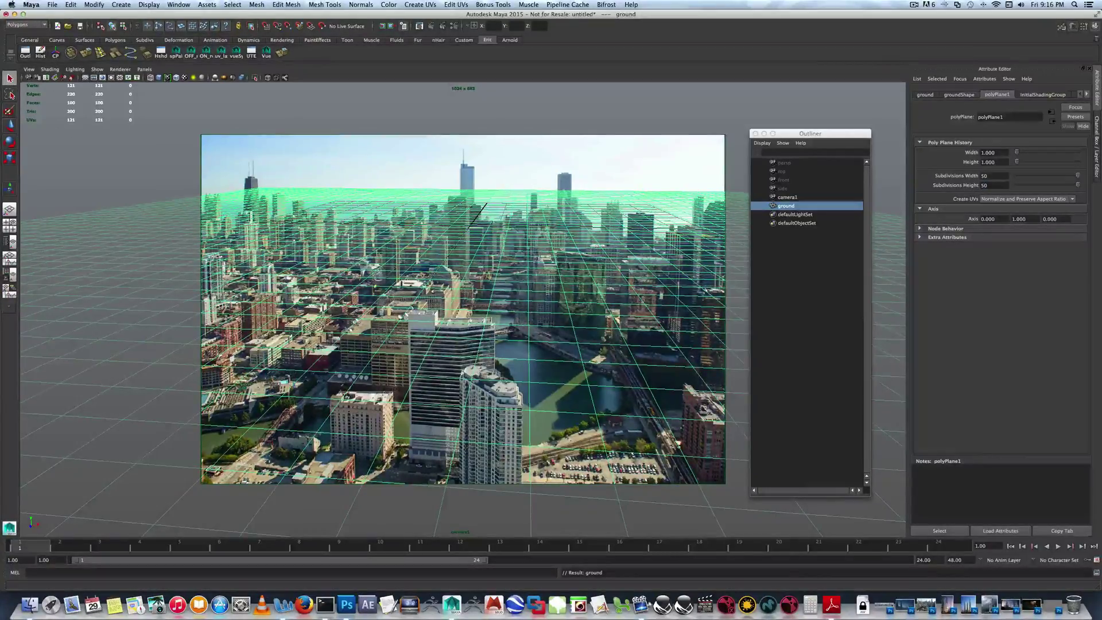
pyautogui.keyDown('alt'); pyautogui.moveTo(504, 214); pyautogui.dragTo(499, 212); pyautogui.keyUp('alt')
pyautogui.keyDown('alt'); pyautogui.moveTo(499, 212); pyautogui.dragTo(490, 262, button='right'); pyautogui.keyUp('alt')
pyautogui.keyDown('alt'); pyautogui.moveTo(490, 261); pyautogui.dragTo(516, 246); pyautogui.keyUp('alt')
pyautogui.keyDown('alt'); pyautogui.moveTo(517, 246); pyautogui.dragTo(535, 206, button='right'); pyautogui.keyUp('alt')
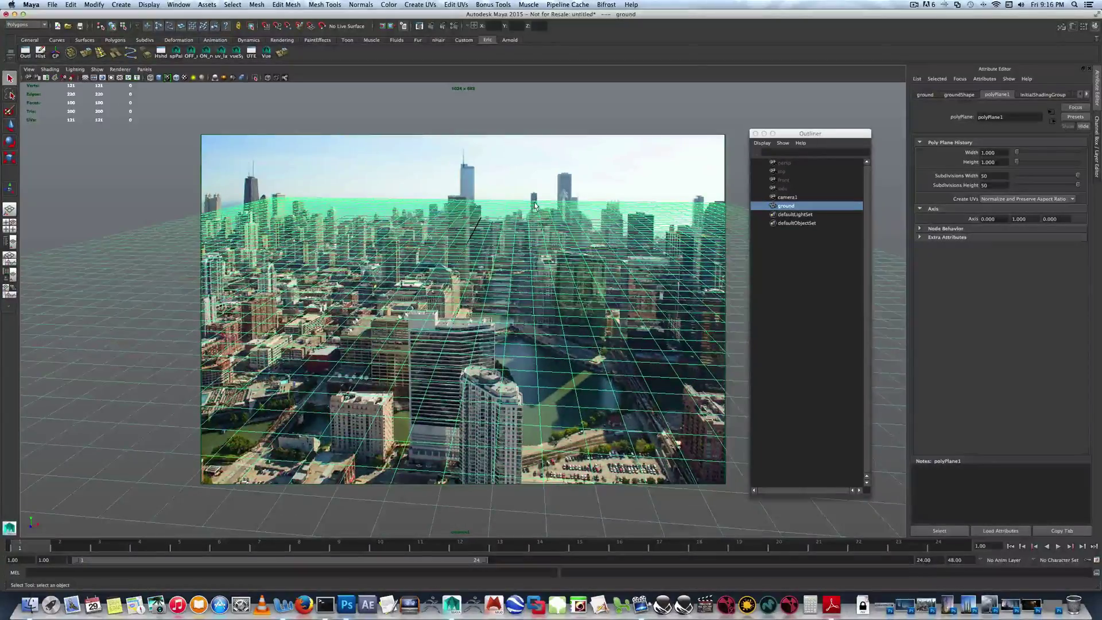
# - Track and tumble camera1 until the grid's far edge meets the skyline horizon
pyautogui.keyDown('alt'); pyautogui.moveTo(644, 336); pyautogui.dragTo(625, 274, button='middle'); pyautogui.keyUp('alt')
pyautogui.keyDown('alt'); pyautogui.moveTo(625, 273); pyautogui.dragTo(625, 273); pyautogui.keyUp('alt')
pyautogui.keyDown('alt'); pyautogui.moveTo(625, 273); pyautogui.dragTo(598, 276, button='middle'); pyautogui.keyUp('alt')
pyautogui.keyDown('alt'); pyautogui.moveTo(598, 276); pyautogui.dragTo(548, 278); pyautogui.keyUp('alt')
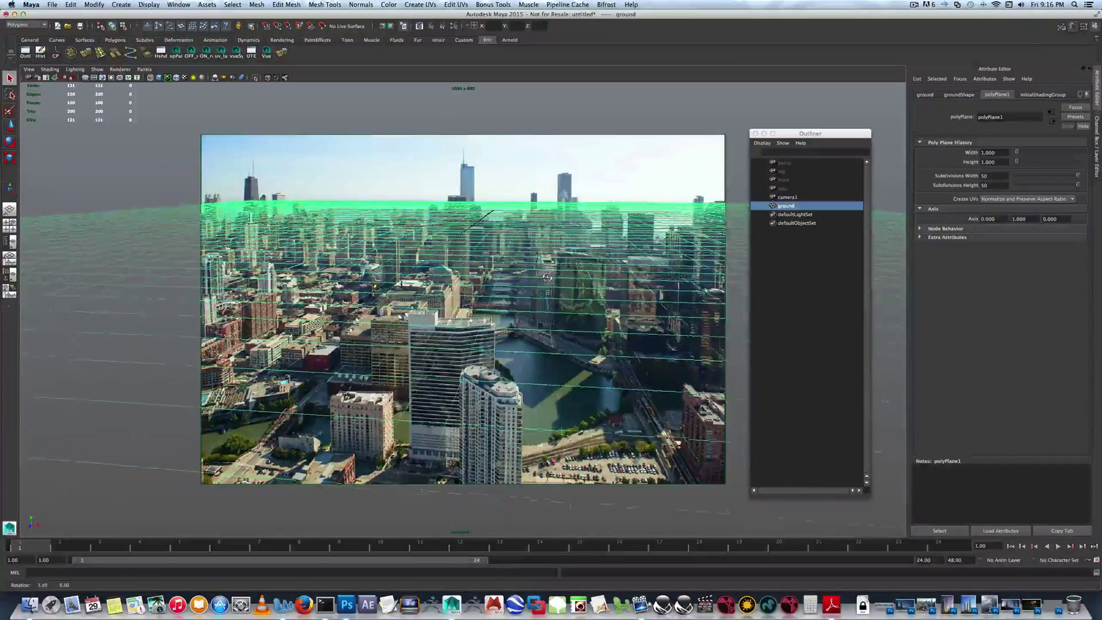
pyautogui.keyDown('alt'); pyautogui.moveTo(550, 281); pyautogui.dragTo(540, 276, button='middle'); pyautogui.keyUp('alt')
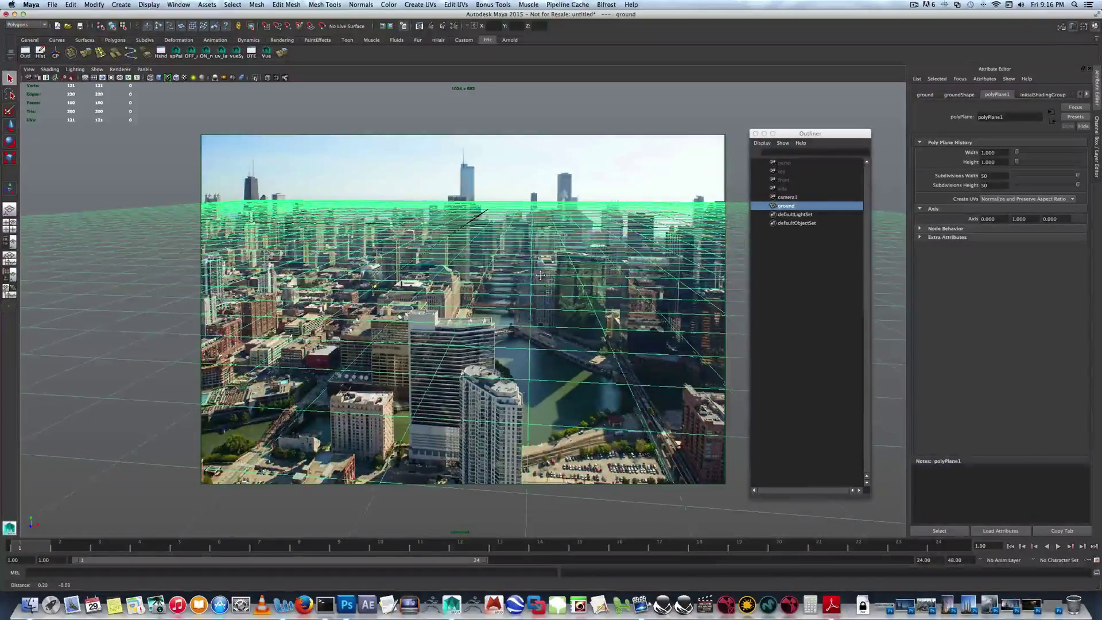
pyautogui.moveTo(540, 276); pyautogui.dragTo(542, 276)
pyautogui.press('q')
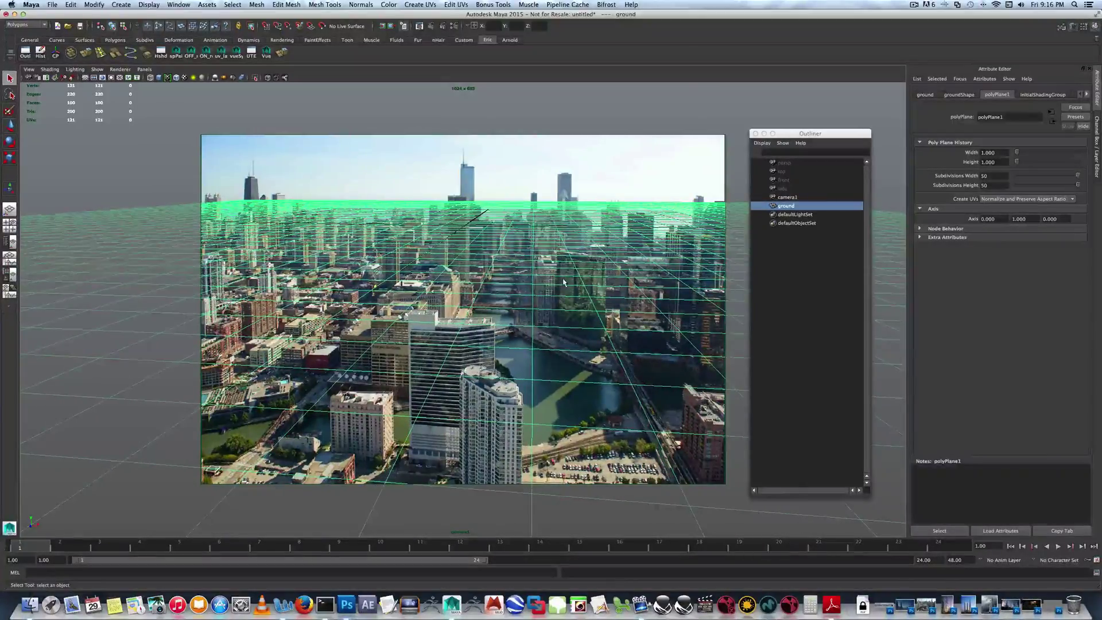